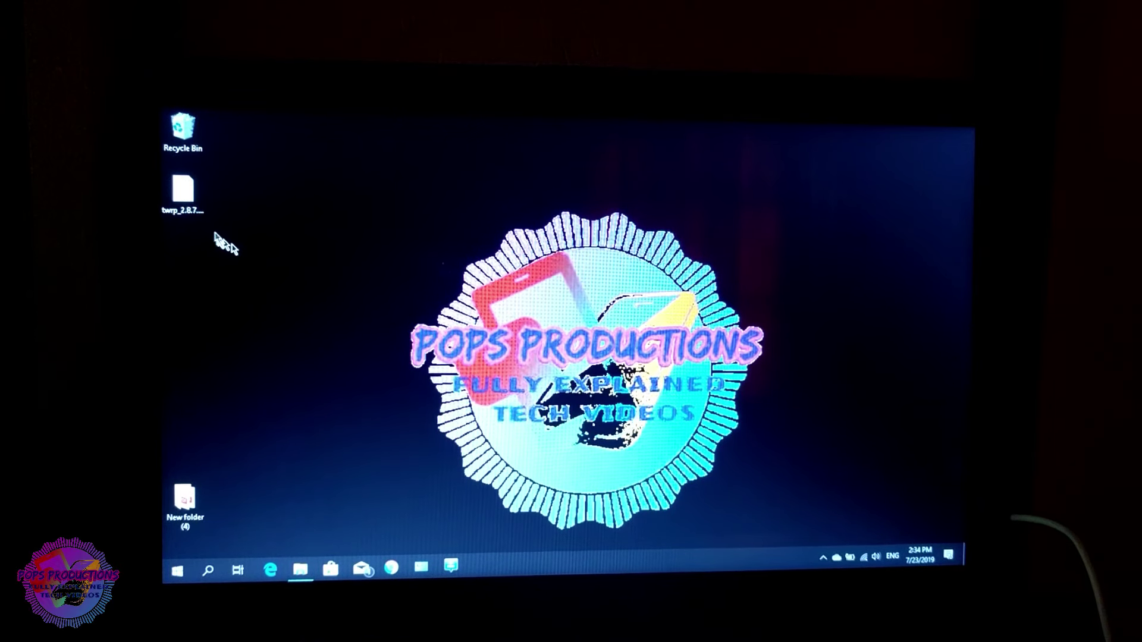
# Select the twrp tar file on the desktop and launch Odin3 from the taskbar
pyautogui.click(201, 212)
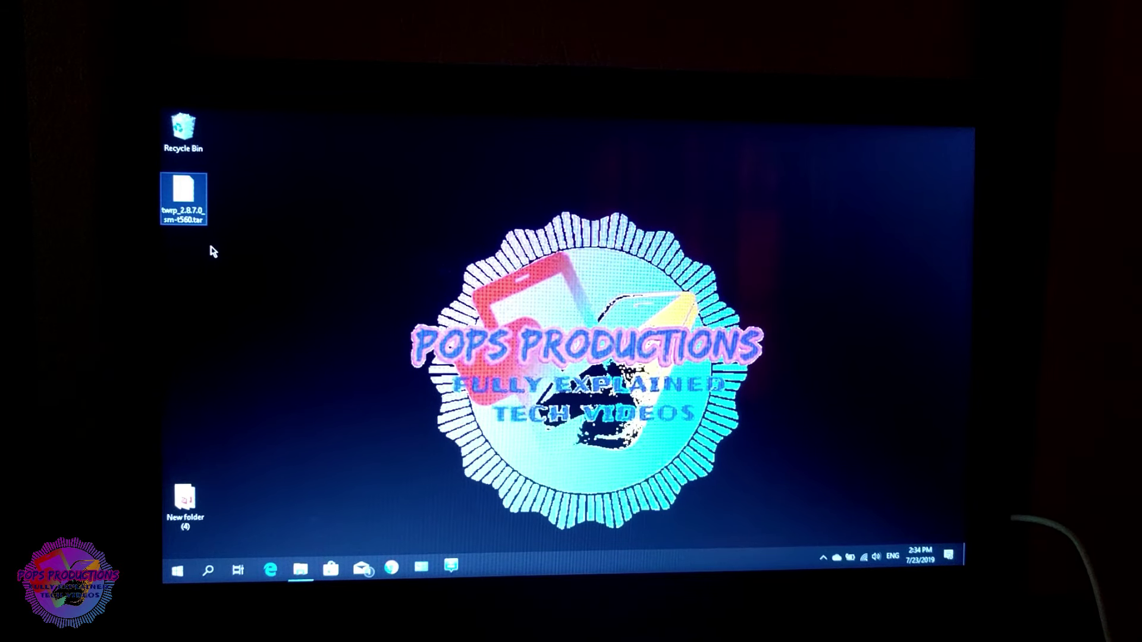
pyautogui.click(450, 568)
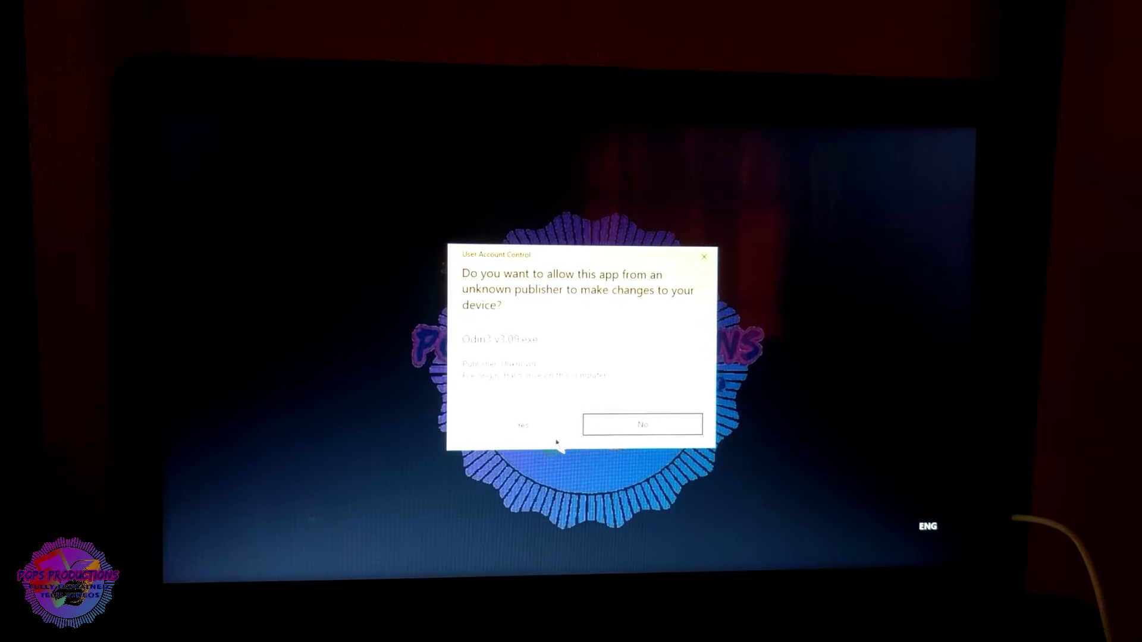
# Approve the User Account Control prompt so Odin3 v3.09 opens
pyautogui.click(540, 428)
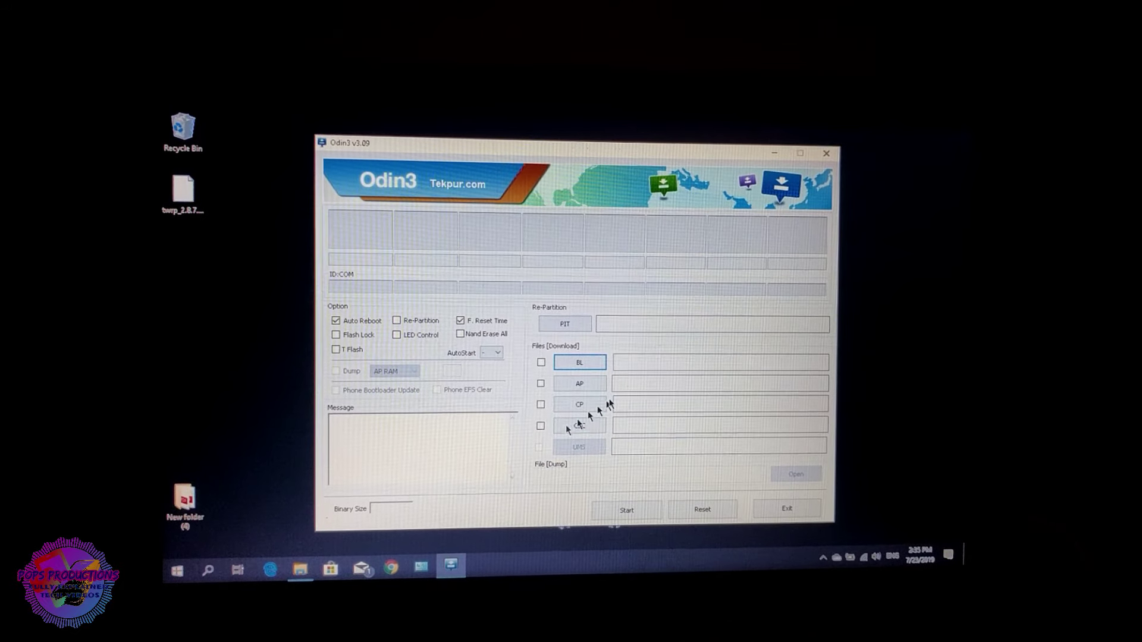
# Choose the Desktop's twrp_2.8.7.0_sm-t560 .tar file for Odin3's AP slot
pyautogui.click(582, 384)
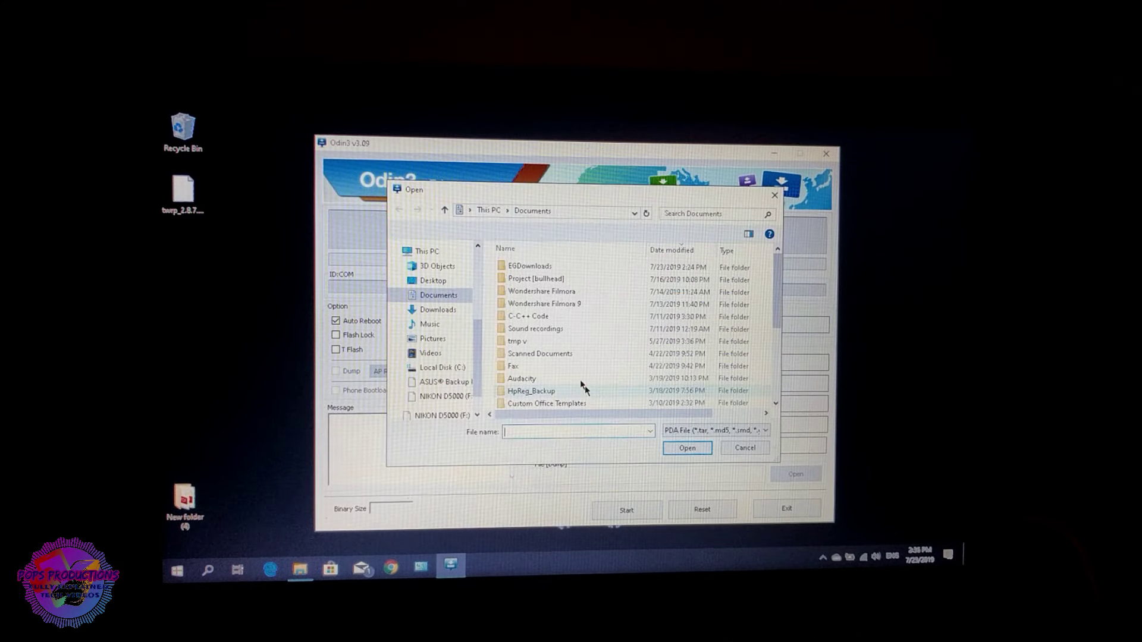
pyautogui.click(442, 282)
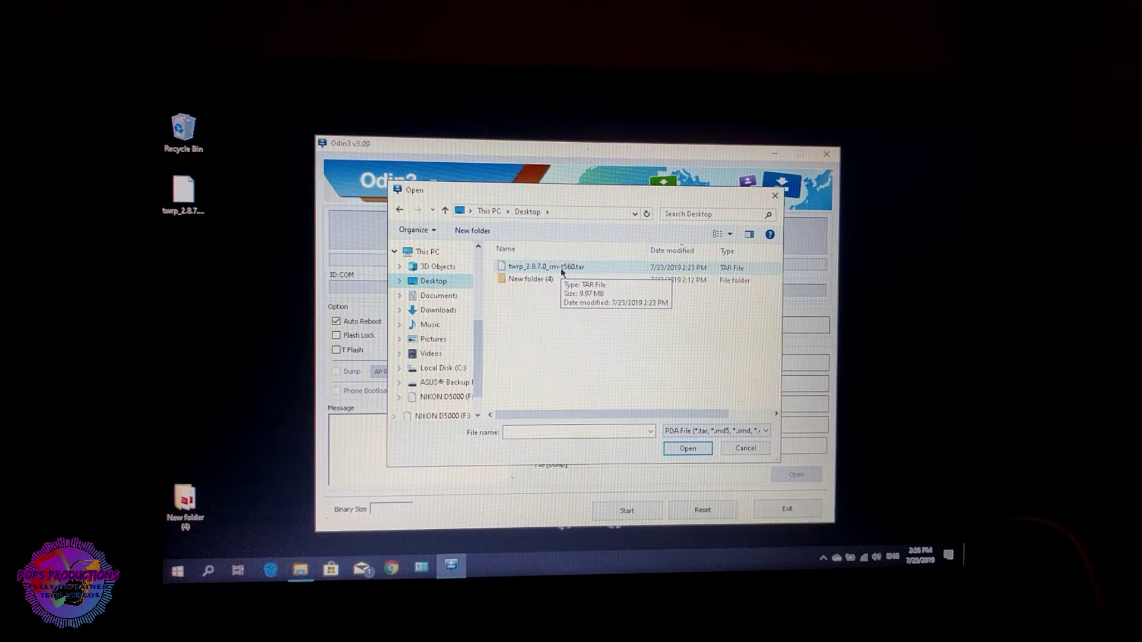
pyautogui.moveTo(546, 267)
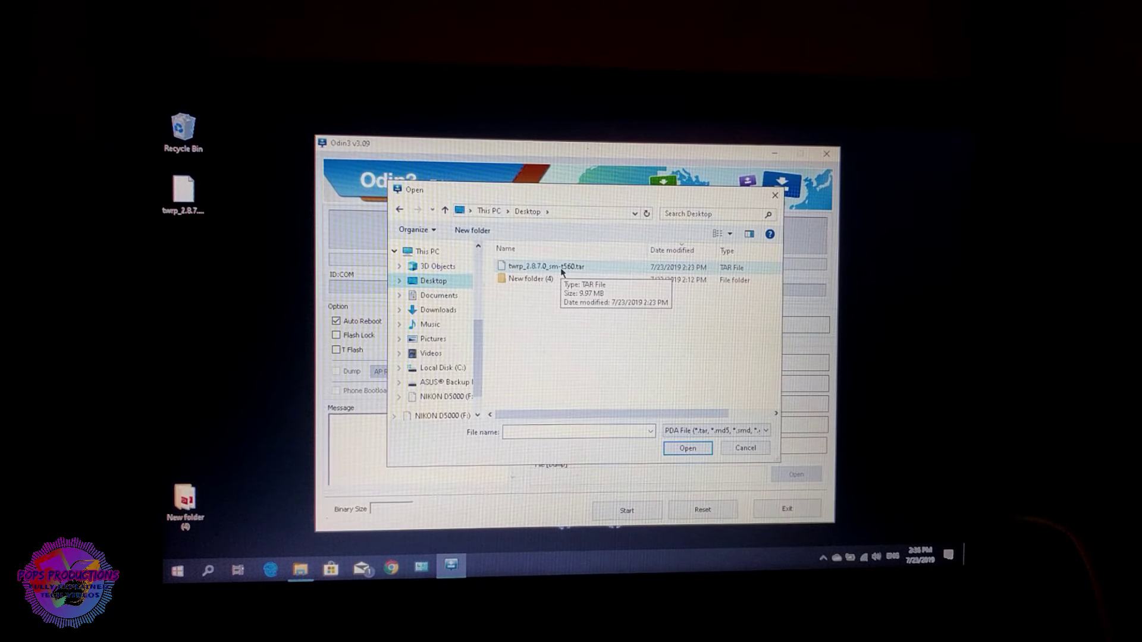
pyautogui.doubleClick(560, 267)
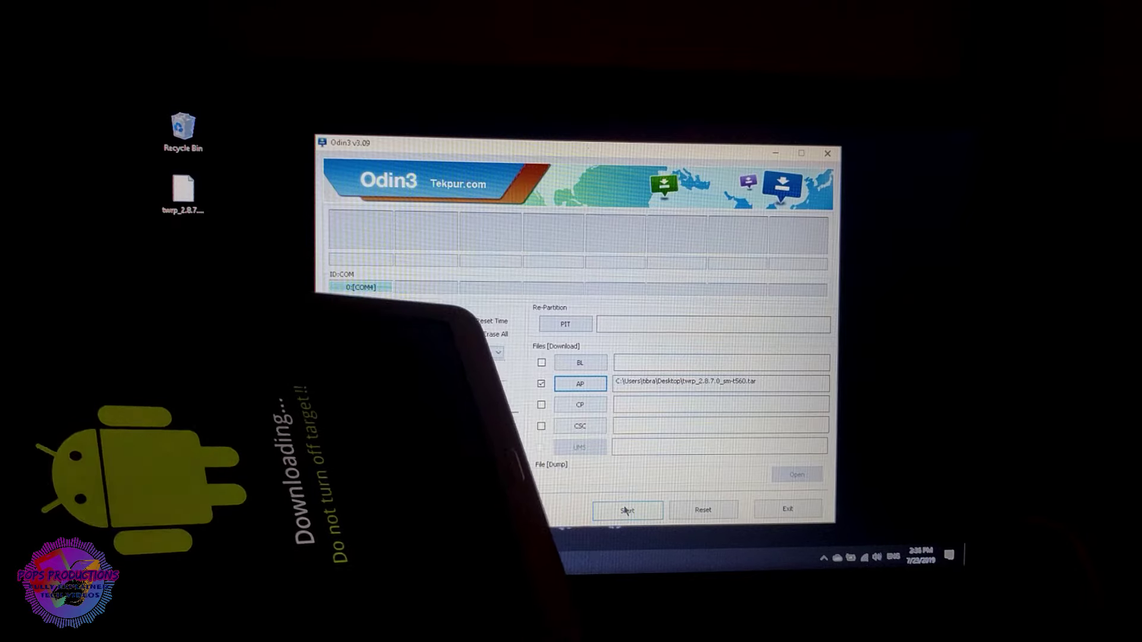
# Start Odin3 flashing the TWRP 2.8.7.0 tar onto the connected tablet
pyautogui.click(626, 510)
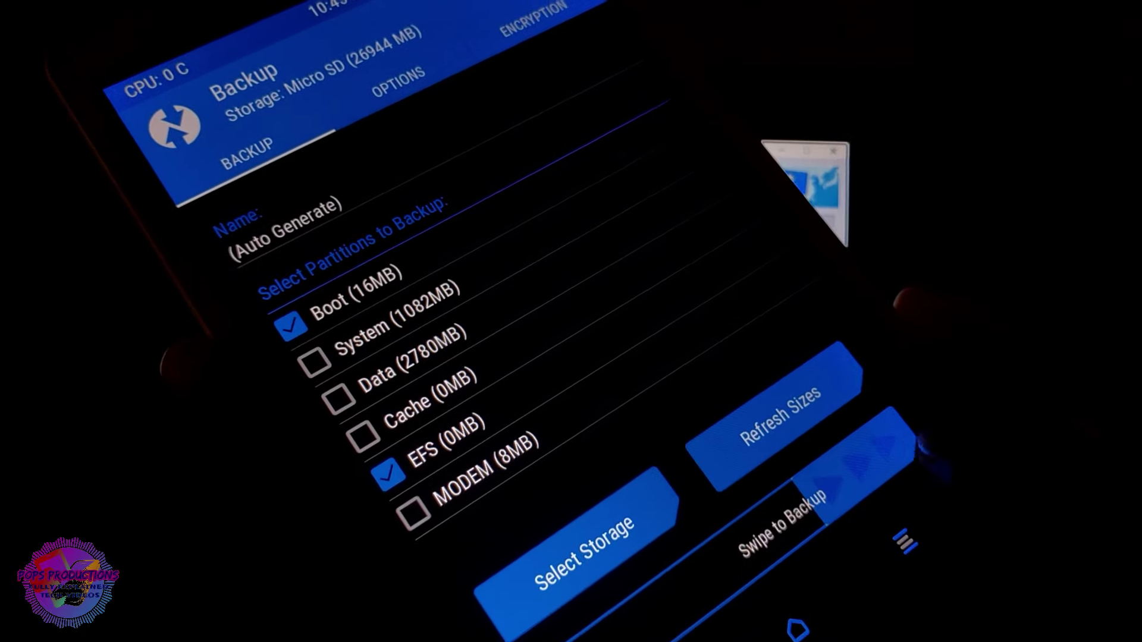
# Run the Boot and EFS microSD backup, then return to TWRP's main menu
pyautogui.moveTo(714, 535); pyautogui.dragTo(875, 420)
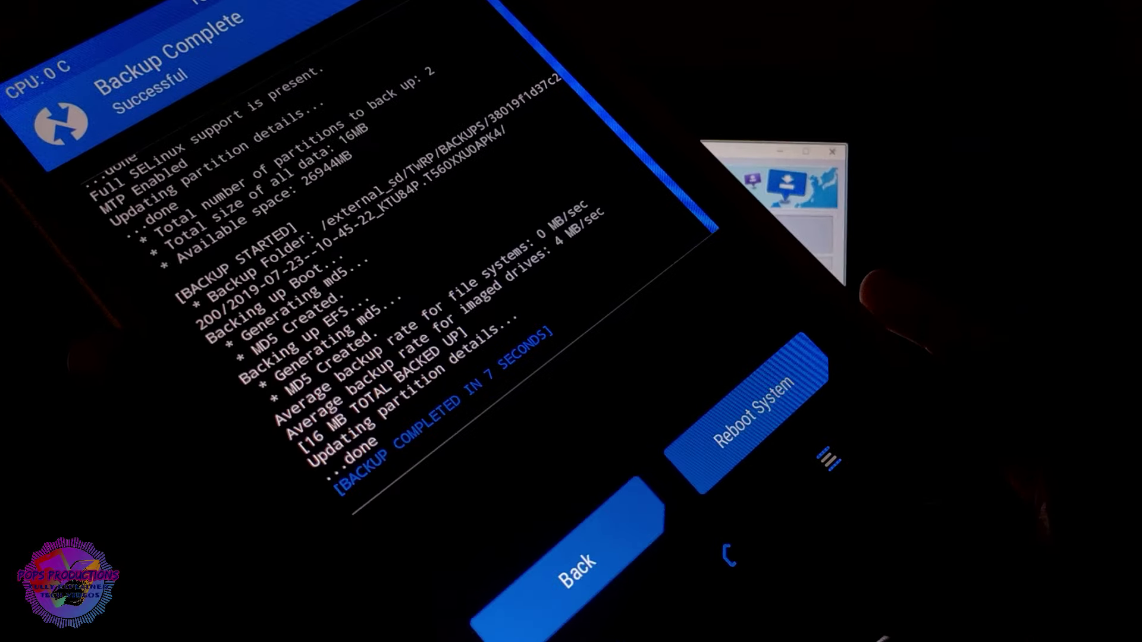
pyautogui.click(733, 559)
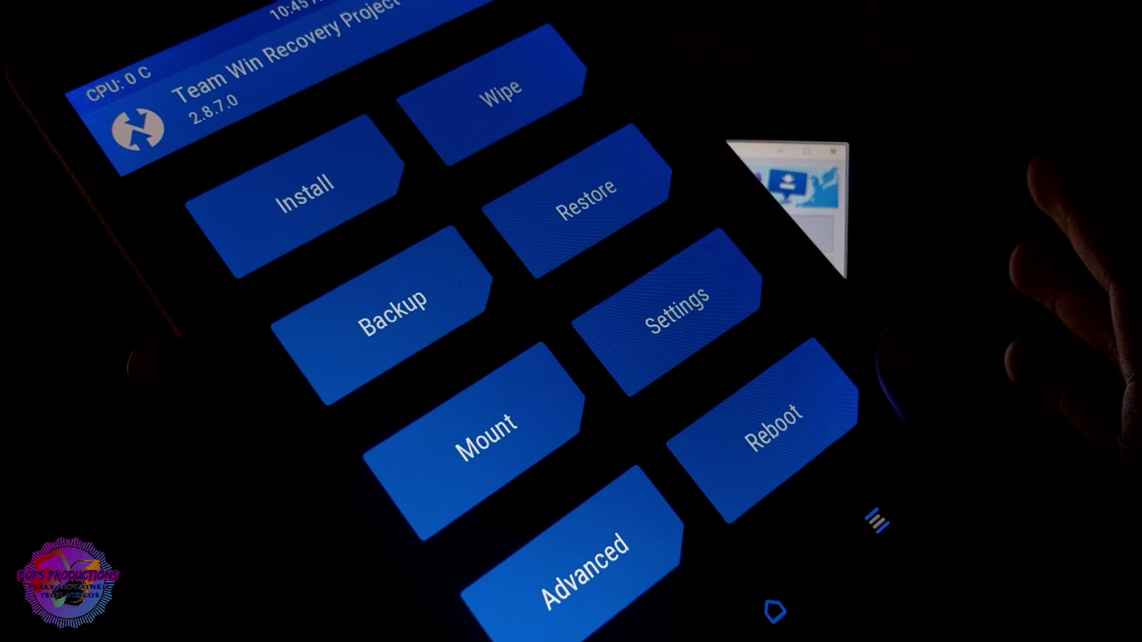
# Install the SR3-SuperSU-v2.82 zip from /sdcard/Download and confirm the flash
pyautogui.click(297, 191)
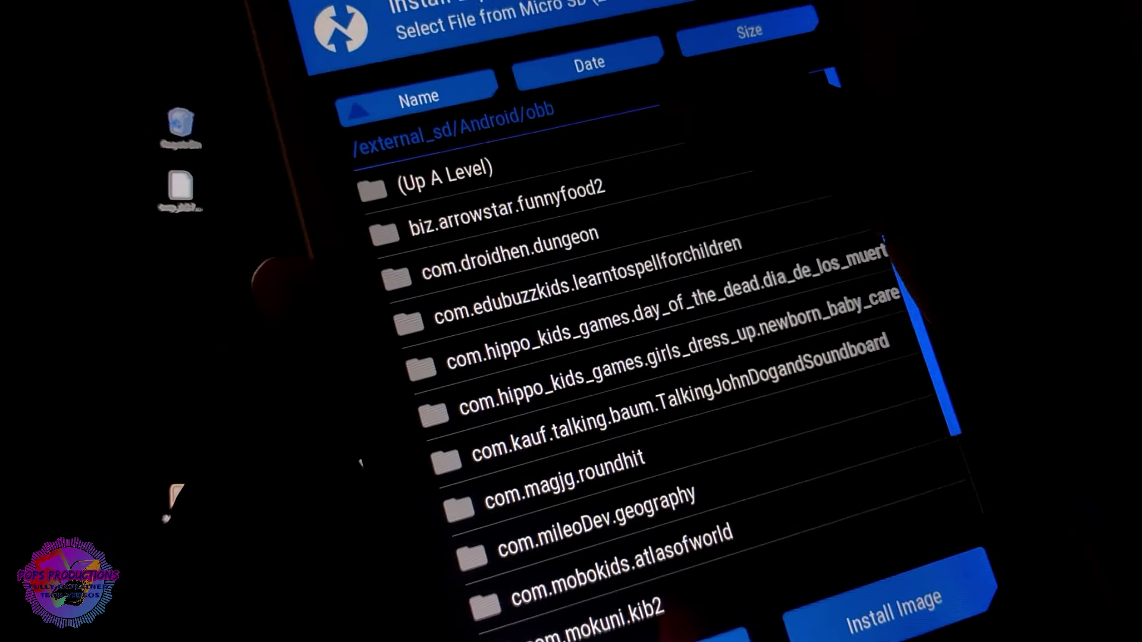
pyautogui.click(446, 183)
pyautogui.click(474, 188)
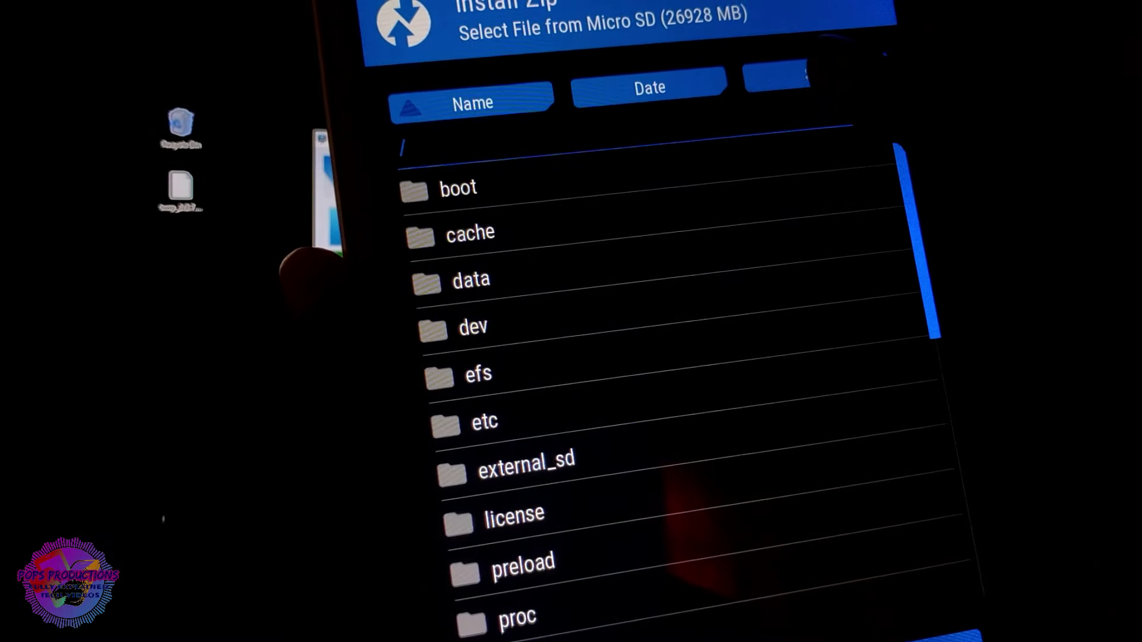
pyautogui.scroll(-5, 625, 358)
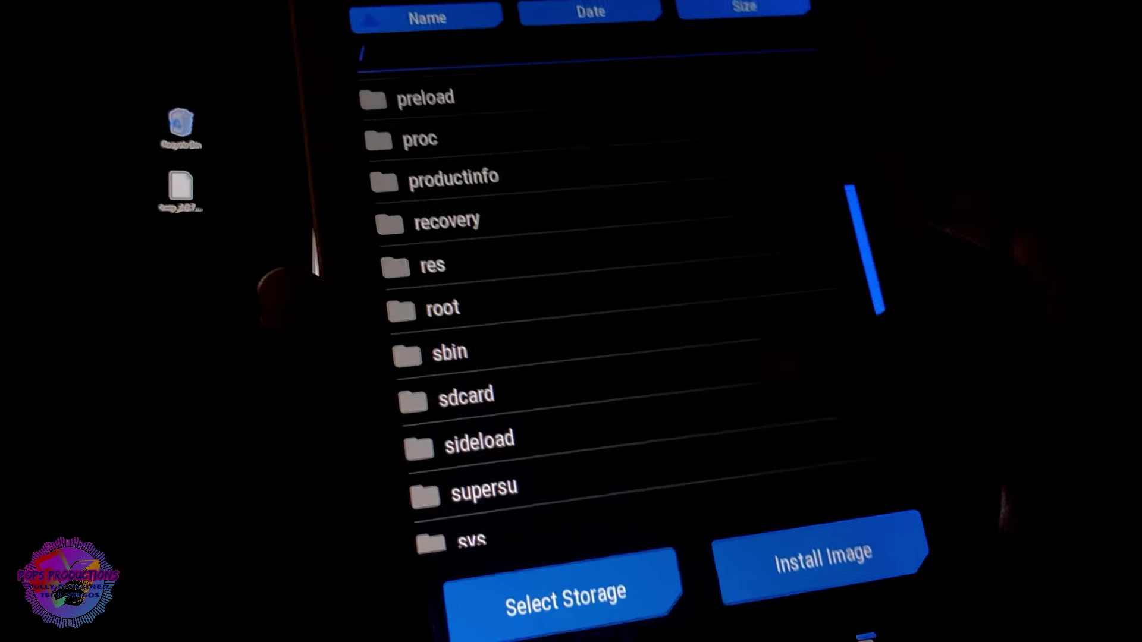
pyautogui.click(462, 398)
pyautogui.scroll(-5, 624, 357)
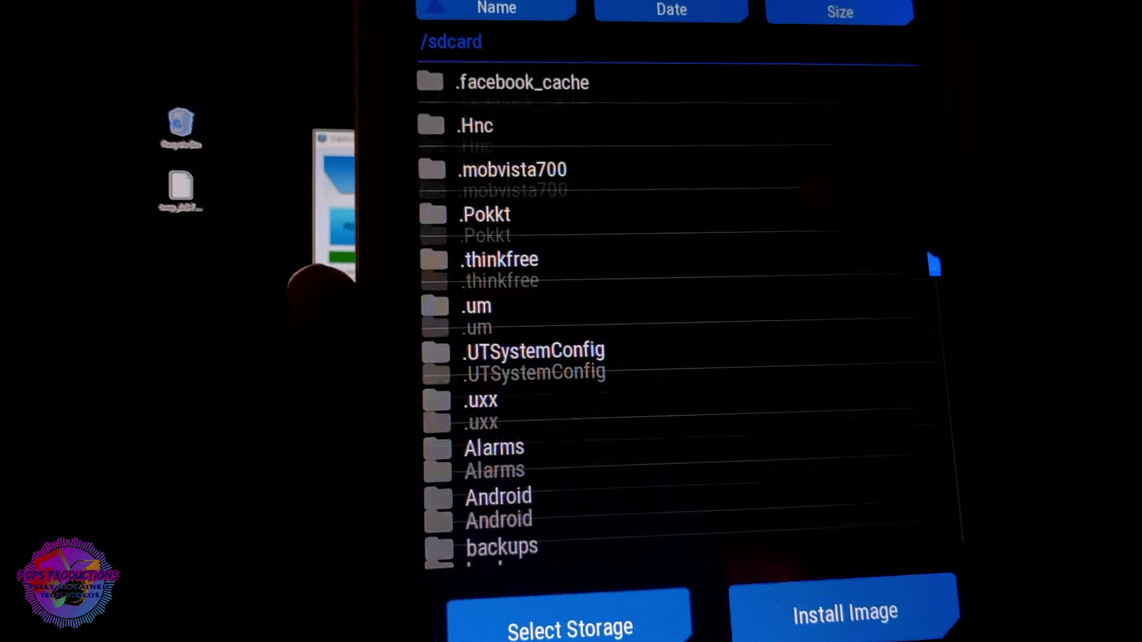
pyautogui.scroll(-5, 660, 312)
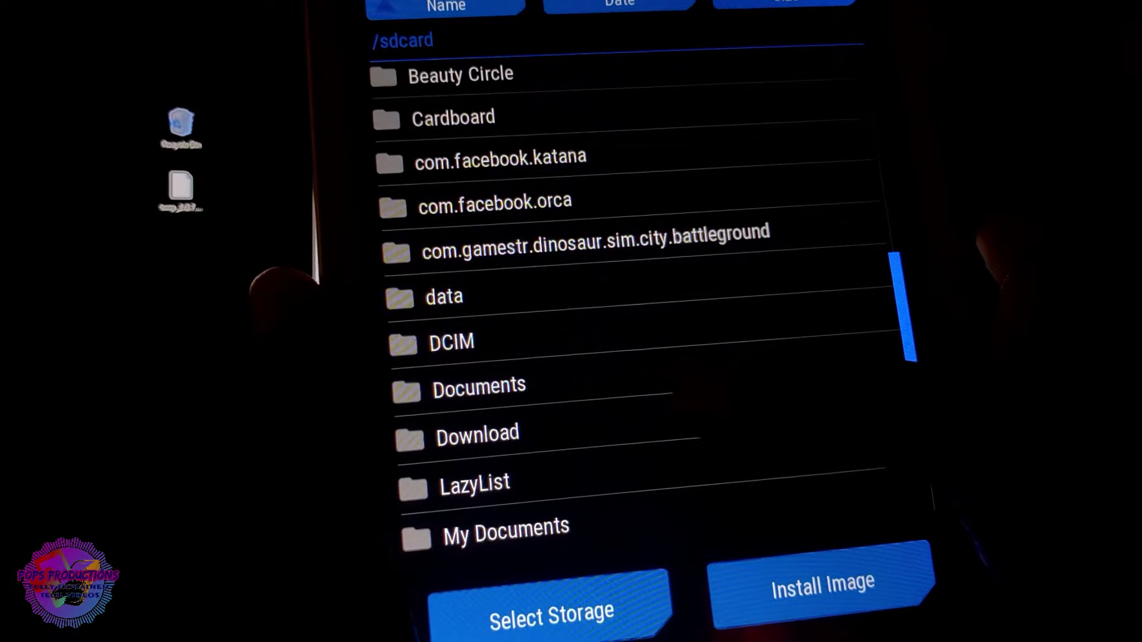
pyautogui.click(483, 436)
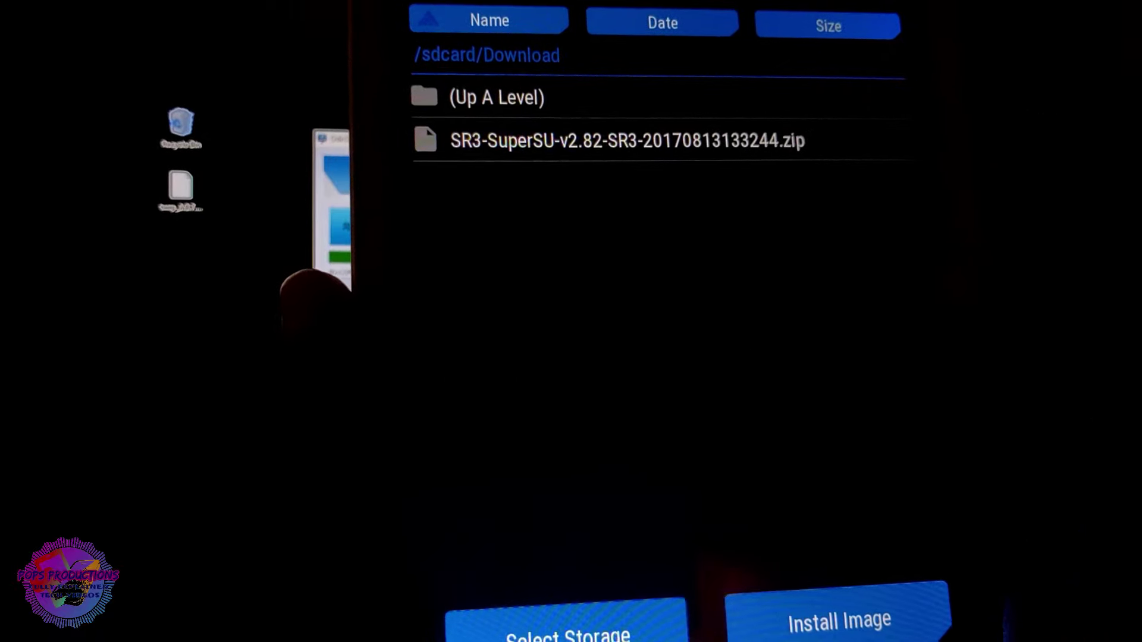
pyautogui.click(631, 140)
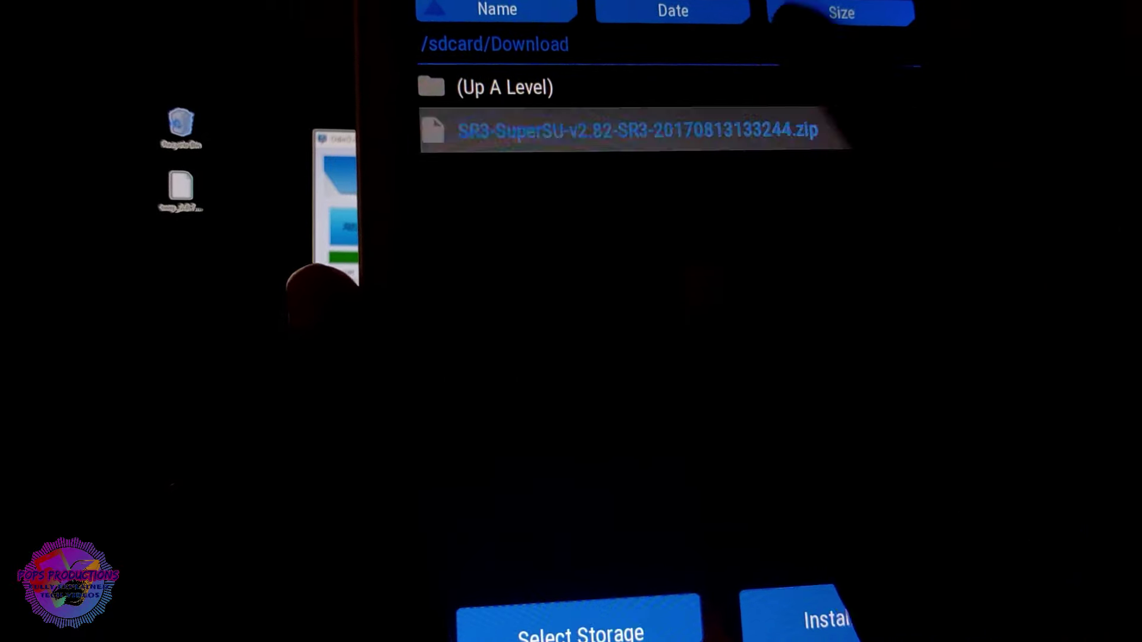
pyautogui.moveTo(526, 611); pyautogui.dragTo(785, 535)
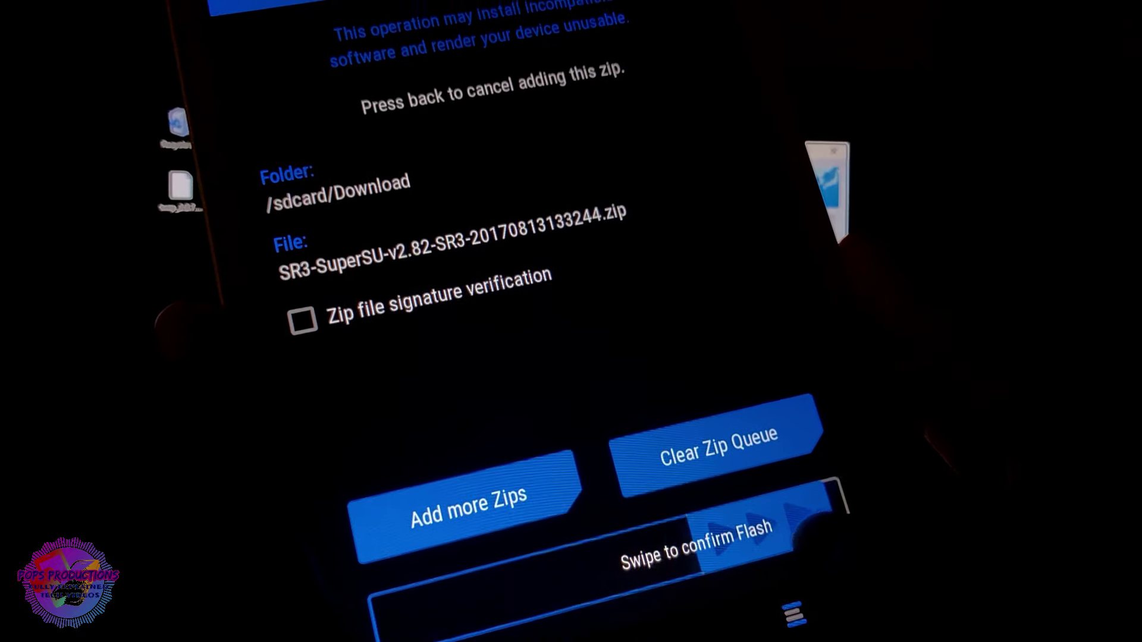